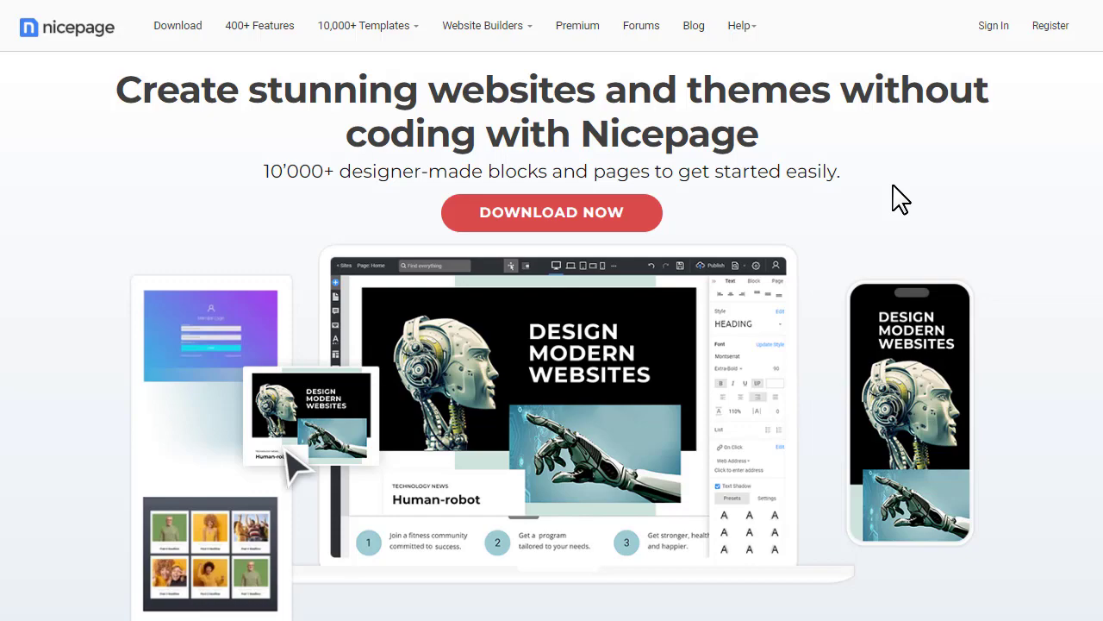
- Go to the HTML Block Designs listing from 10,000+ Templates and scroll through the blocks
{"action": "mouse_move", "coordinate": [367, 28]}
{"action": "left_click", "coordinate": [362, 132]}
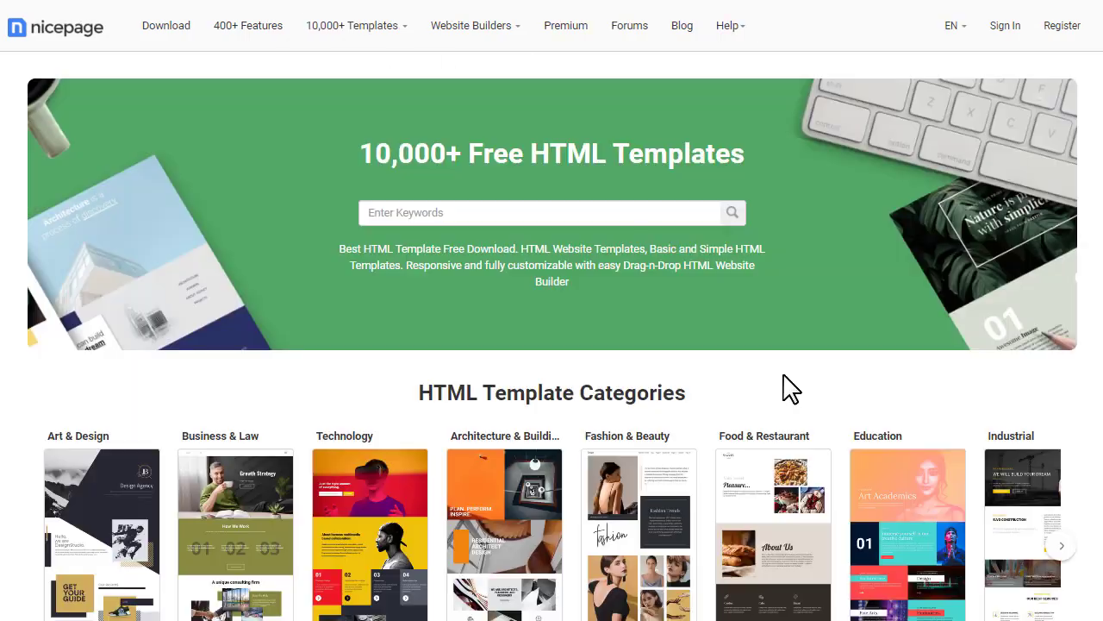
{"action": "scroll", "coordinate": [789, 387], "scroll_direction": "down", "scroll_amount": 10}
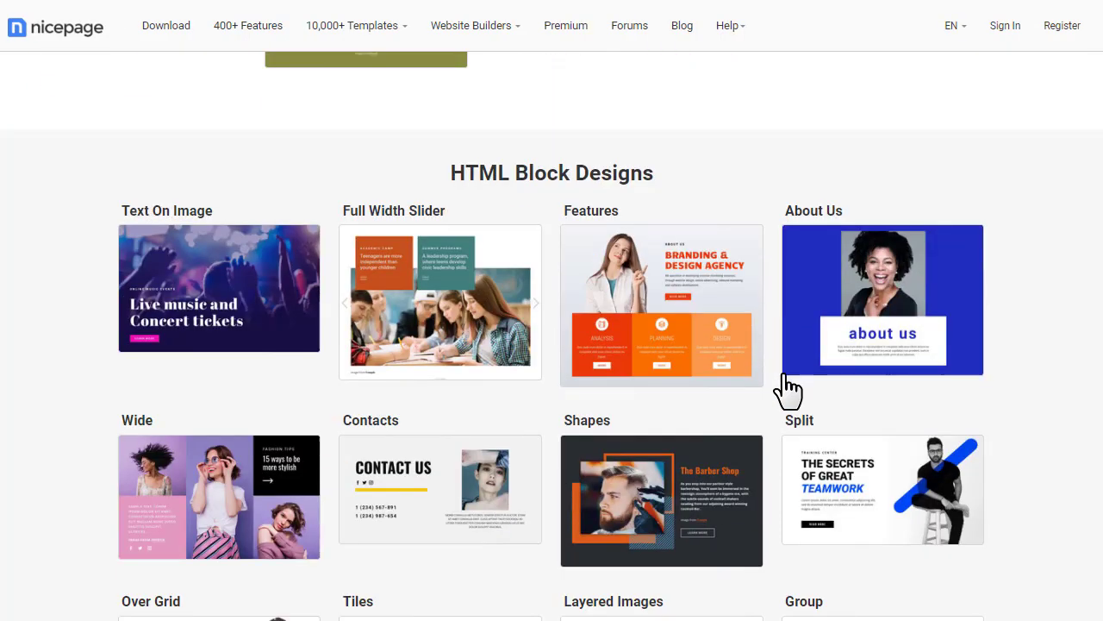
{"action": "left_click", "coordinate": [610, 186]}
{"action": "scroll", "coordinate": [623, 170], "scroll_direction": "down", "scroll_amount": 10}
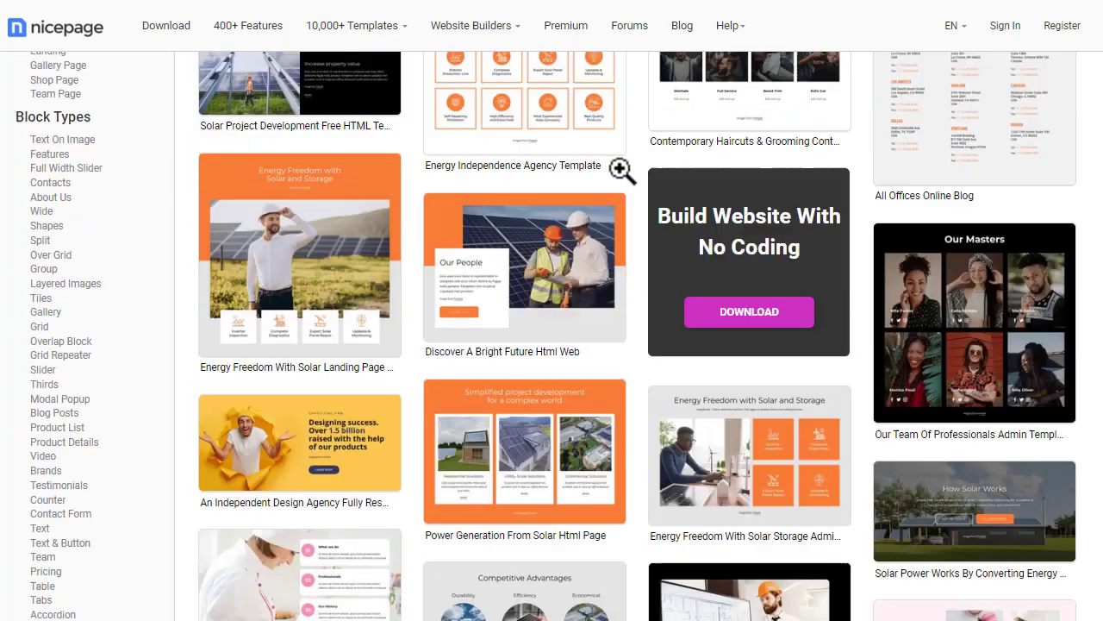
{"action": "scroll", "coordinate": [621, 170], "scroll_direction": "down", "scroll_amount": 9}
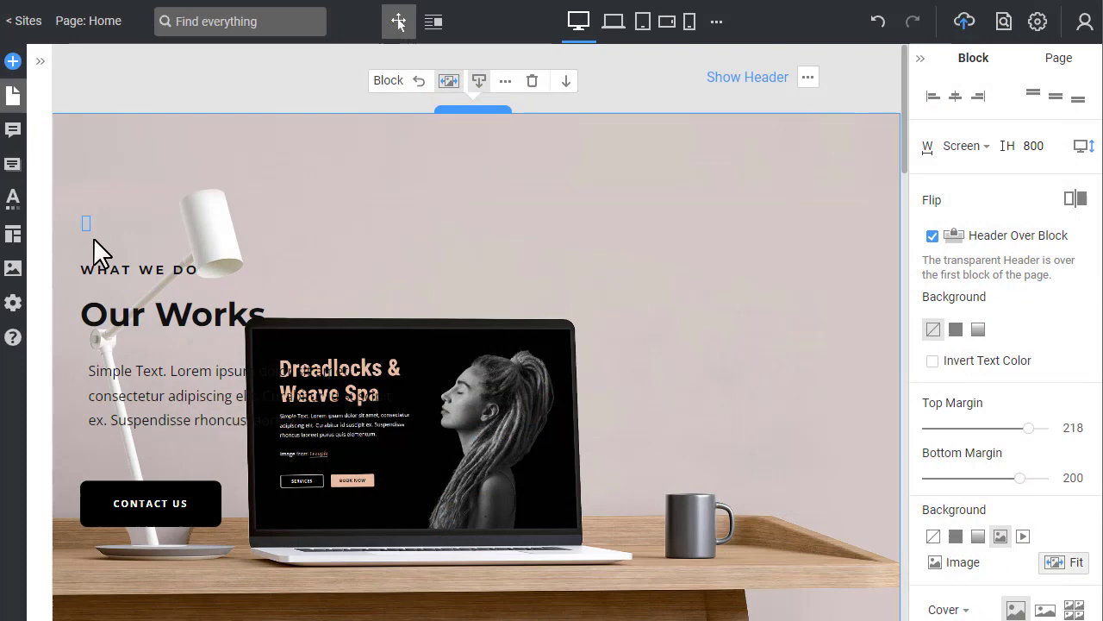
- Move the Our Works heading, text and Contact Us button right; make the heading uppercase, size 60
{"action": "left_click_drag", "start_coordinate": [165, 516], "coordinate": [166, 518]}
{"action": "left_click_drag", "start_coordinate": [182, 323], "coordinate": [651, 216]}
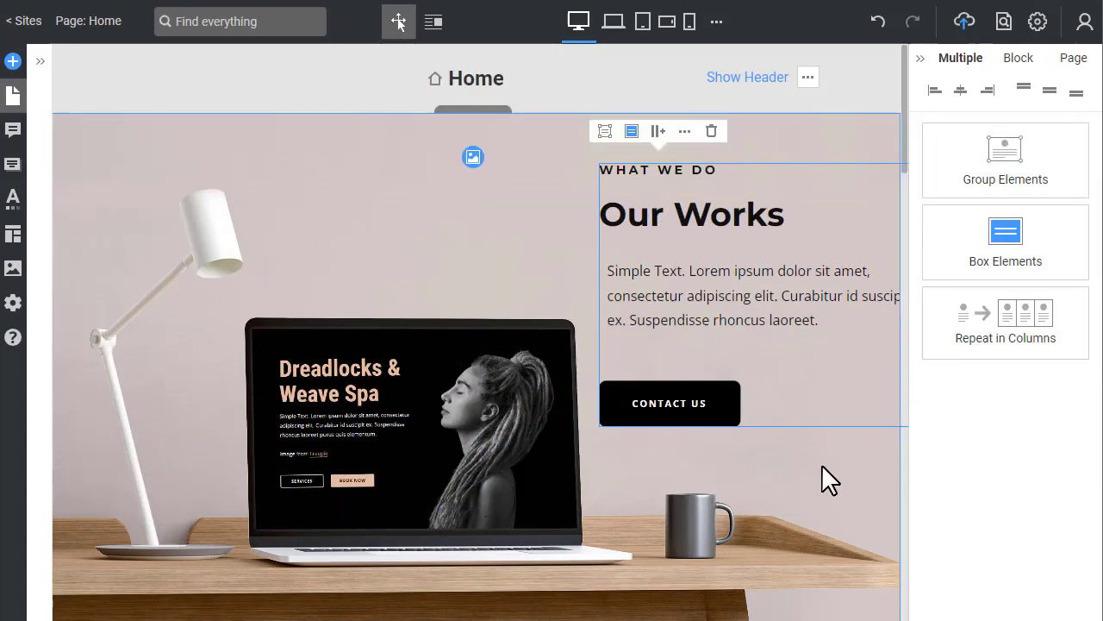
{"action": "left_click", "coordinate": [719, 230]}
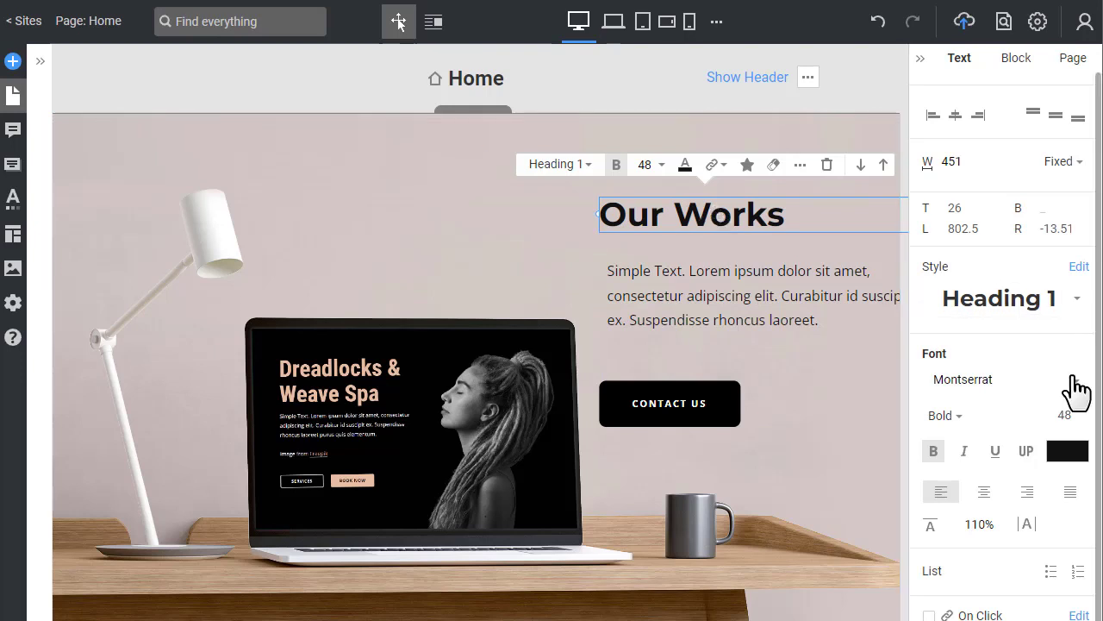
{"action": "left_click", "coordinate": [1026, 451]}
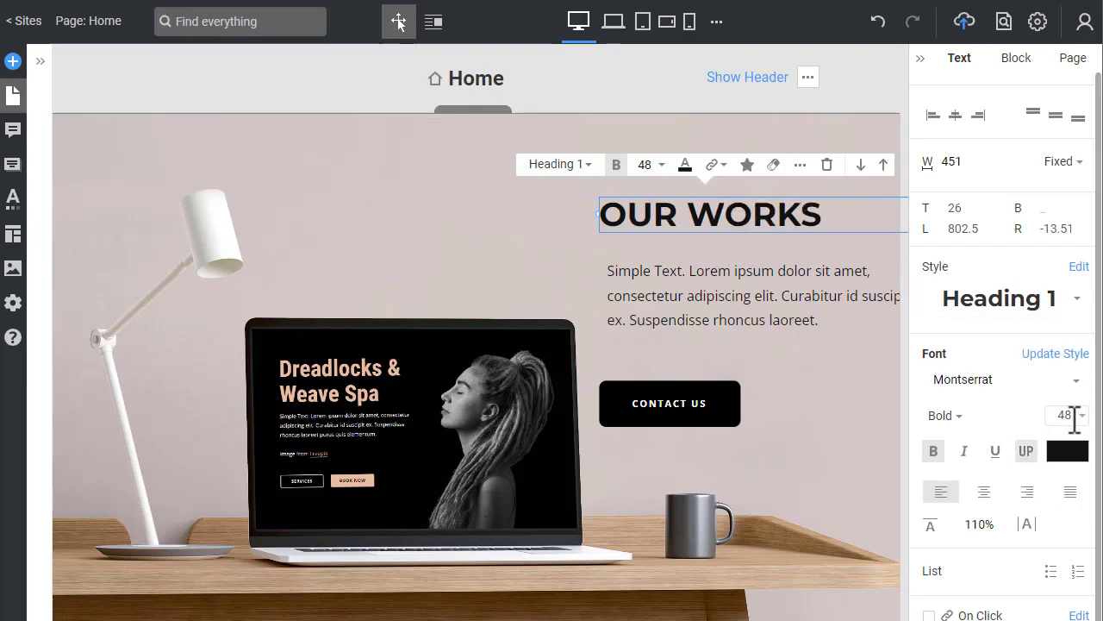
{"action": "left_click", "coordinate": [1083, 415]}
{"action": "left_click", "coordinate": [1066, 604]}
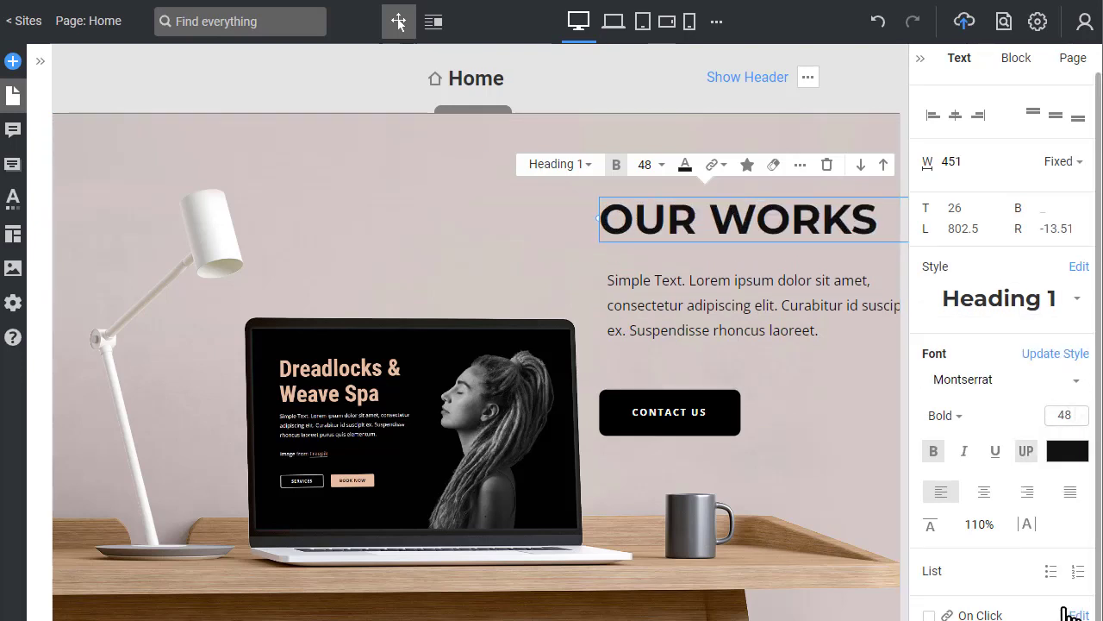
{"action": "left_click", "coordinate": [833, 506]}
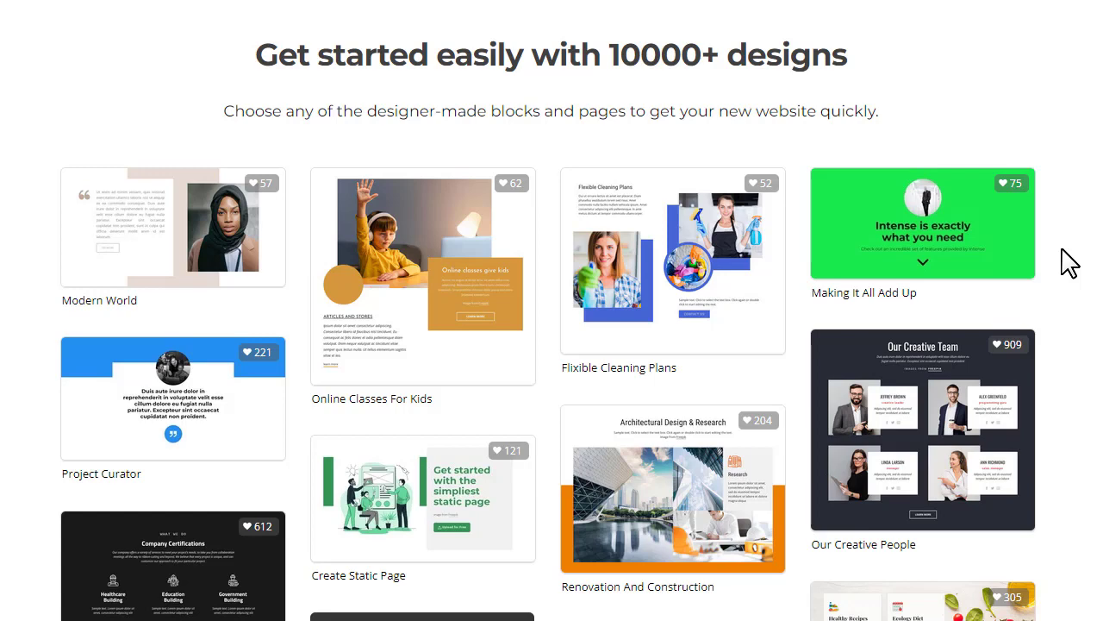
- Scroll down through the gallery of design thumbnails
{"action": "scroll", "coordinate": [1069, 263], "scroll_direction": "down", "scroll_amount": 6}
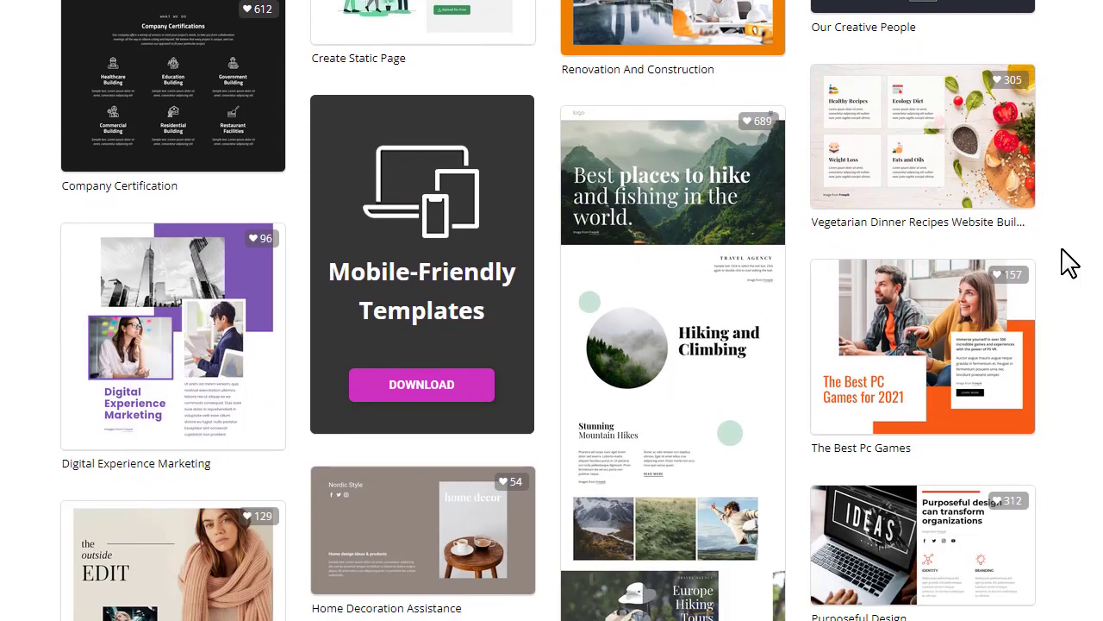
{"action": "scroll", "coordinate": [1069, 262], "scroll_direction": "down", "scroll_amount": 5}
{"action": "scroll", "coordinate": [1064, 261], "scroll_direction": "down", "scroll_amount": 1}
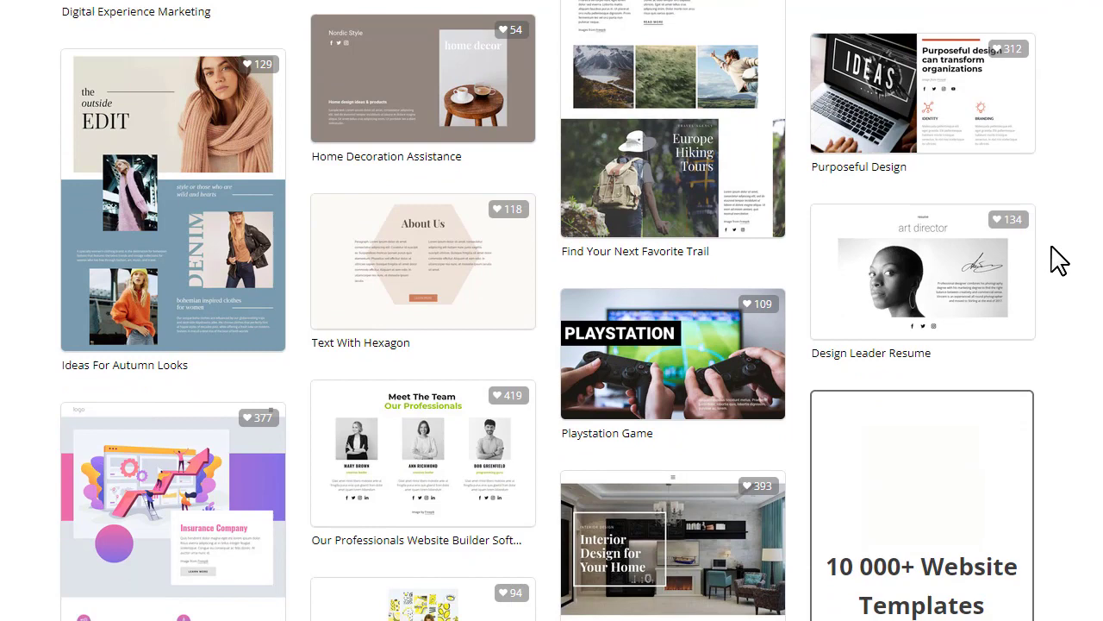
{"action": "scroll", "coordinate": [1058, 260], "scroll_direction": "down", "scroll_amount": 4}
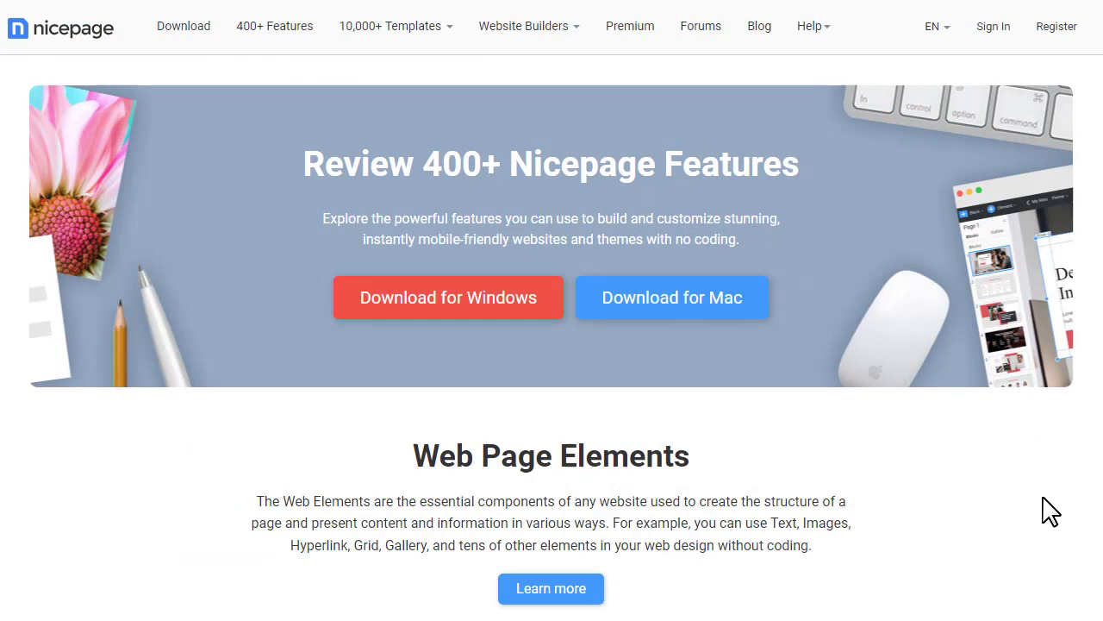
- Scroll the features page down to the Slider, Contact Form and Tabs element cards
{"action": "scroll", "coordinate": [1051, 510], "scroll_direction": "down", "scroll_amount": 5}
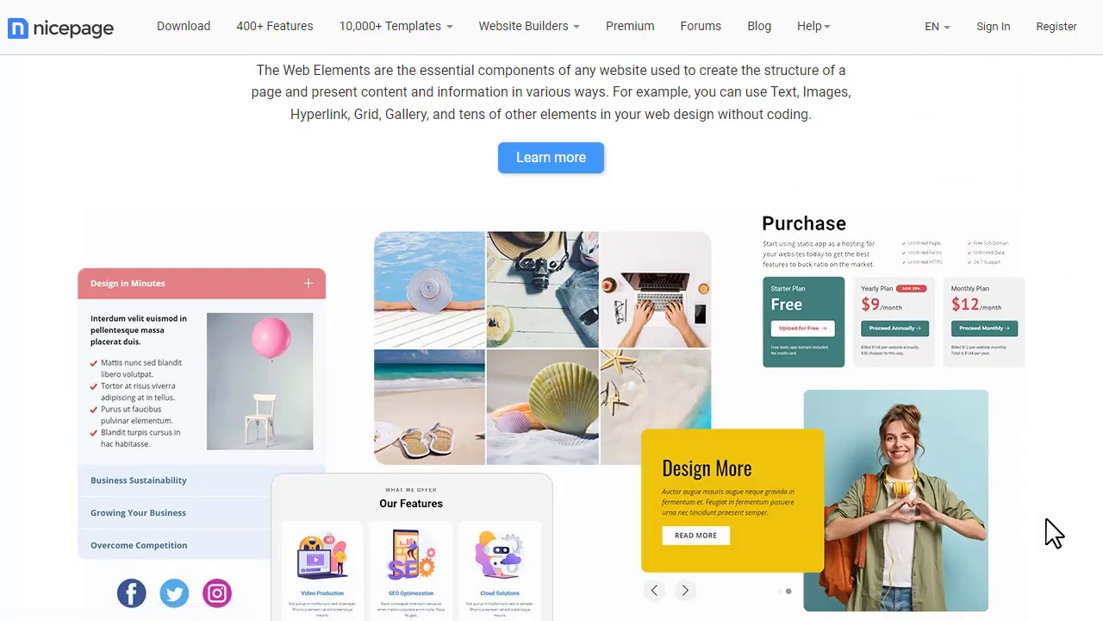
{"action": "scroll", "coordinate": [1082, 524], "scroll_direction": "down", "scroll_amount": 7}
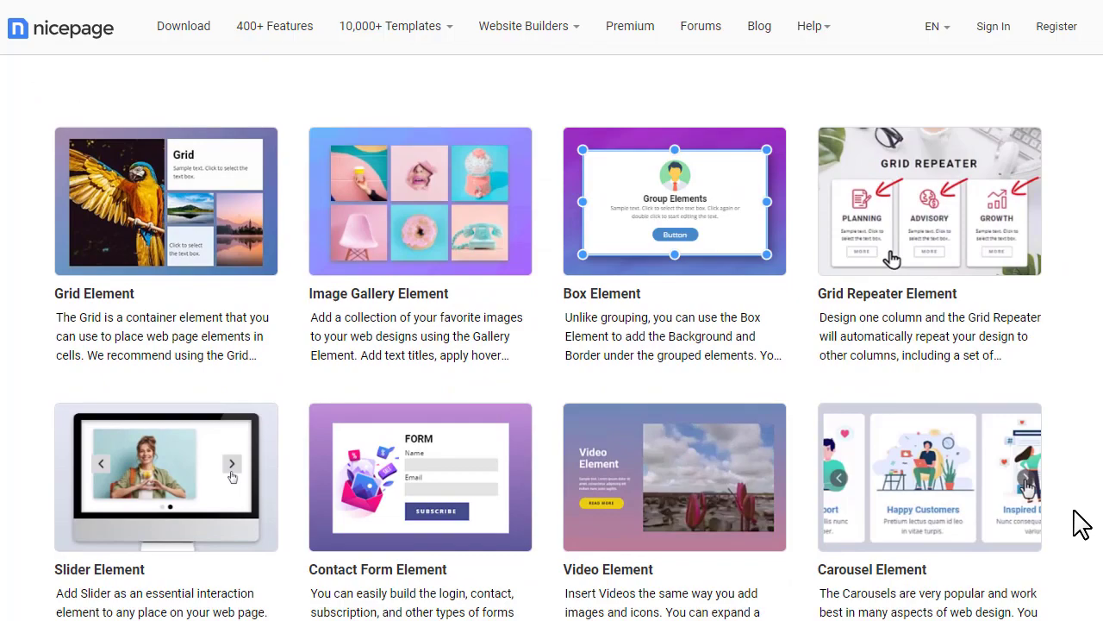
{"action": "scroll", "coordinate": [1082, 524], "scroll_direction": "down", "scroll_amount": 4}
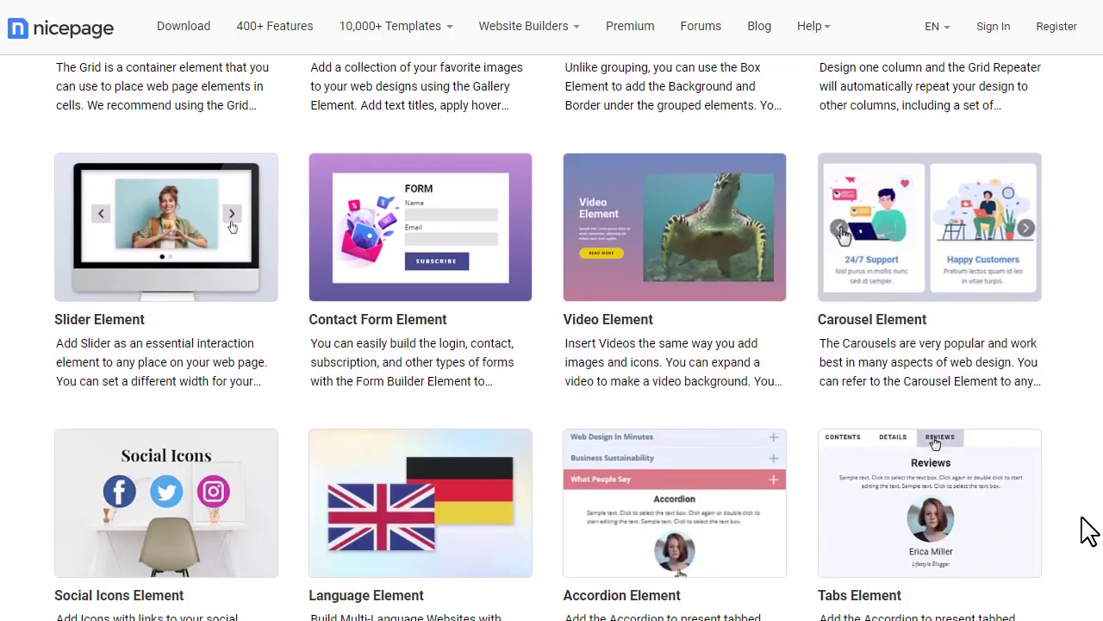
{"action": "scroll", "coordinate": [1088, 530], "scroll_direction": "down", "scroll_amount": 12}
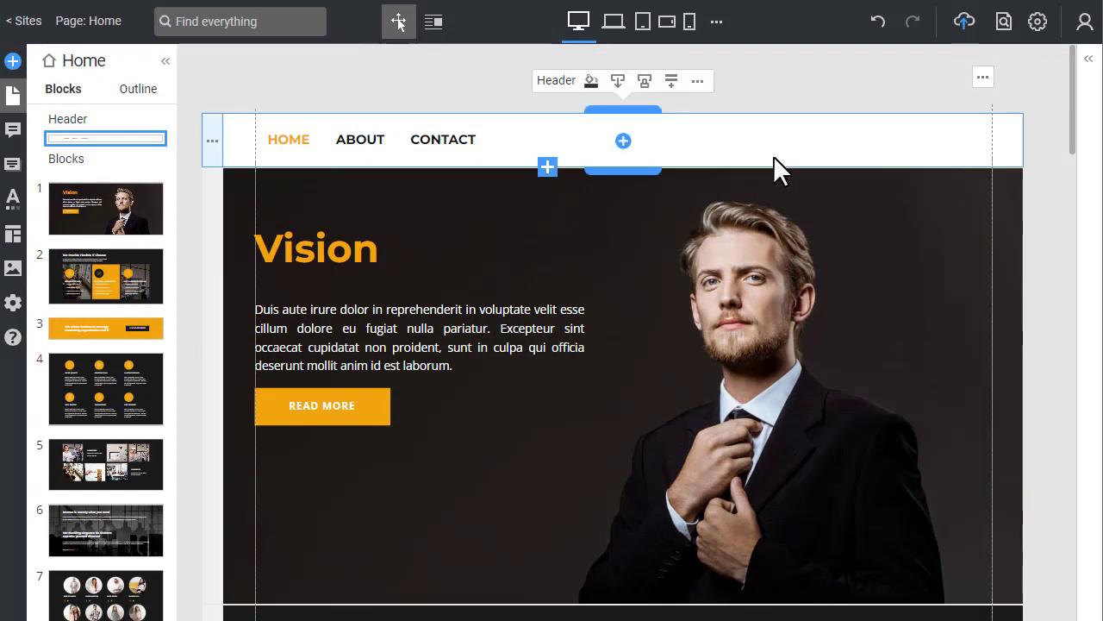
- Set the Vision heading's font size to 96
{"action": "left_click", "coordinate": [454, 139]}
{"action": "left_click", "coordinate": [366, 263]}
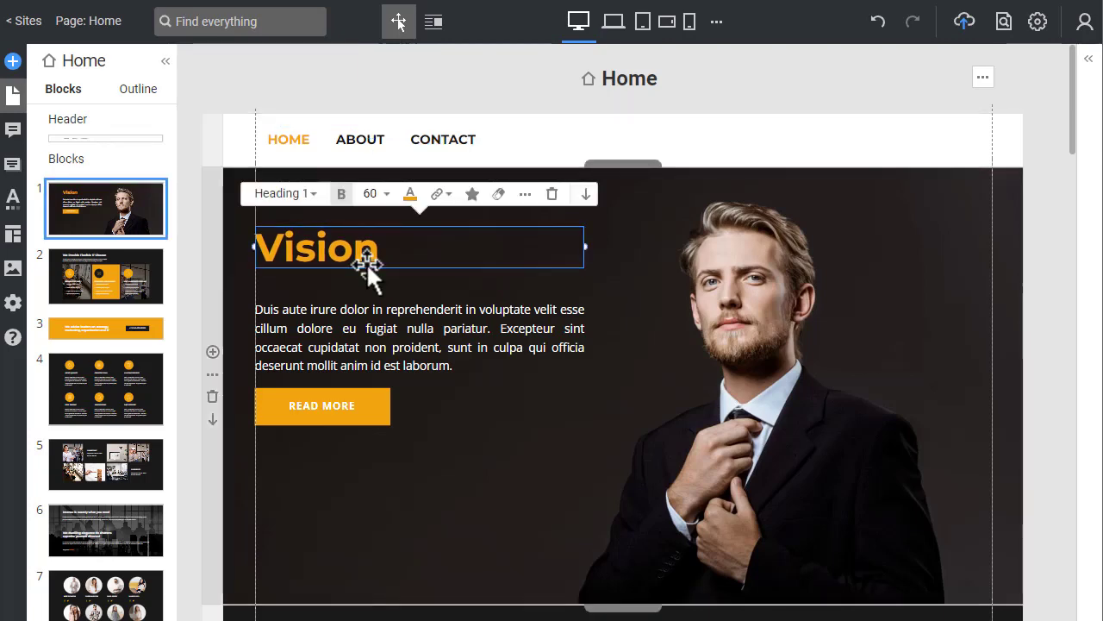
{"action": "left_click", "coordinate": [383, 194]}
{"action": "left_click", "coordinate": [391, 437]}
{"action": "left_click", "coordinate": [625, 320]}
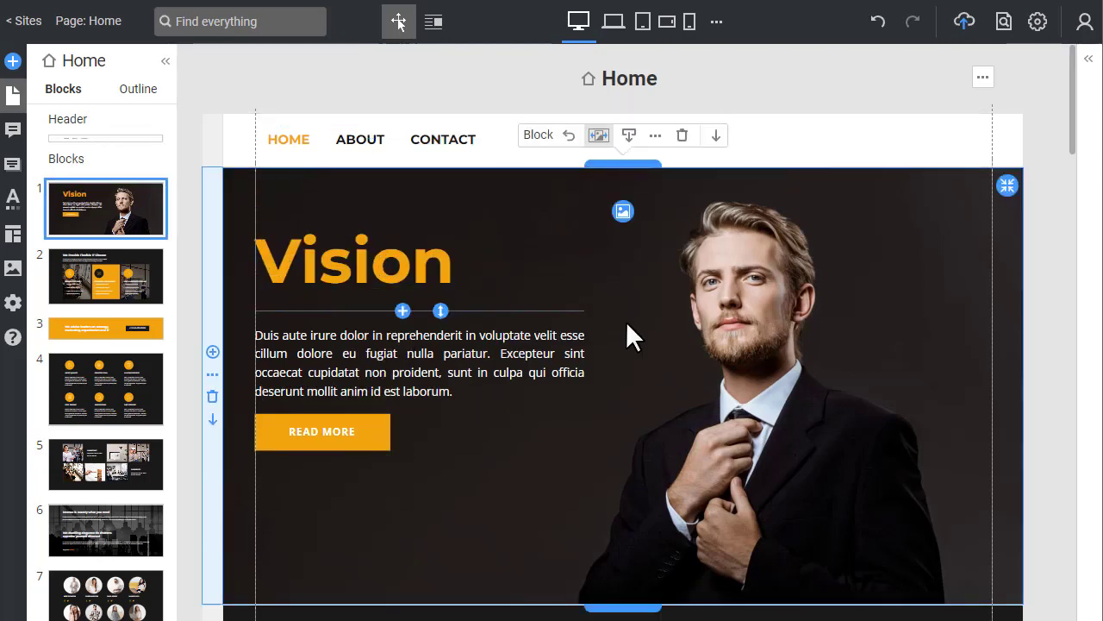
- Browse the Block Designs thumbnails from the + Add menu
{"action": "left_click", "coordinate": [81, 469]}
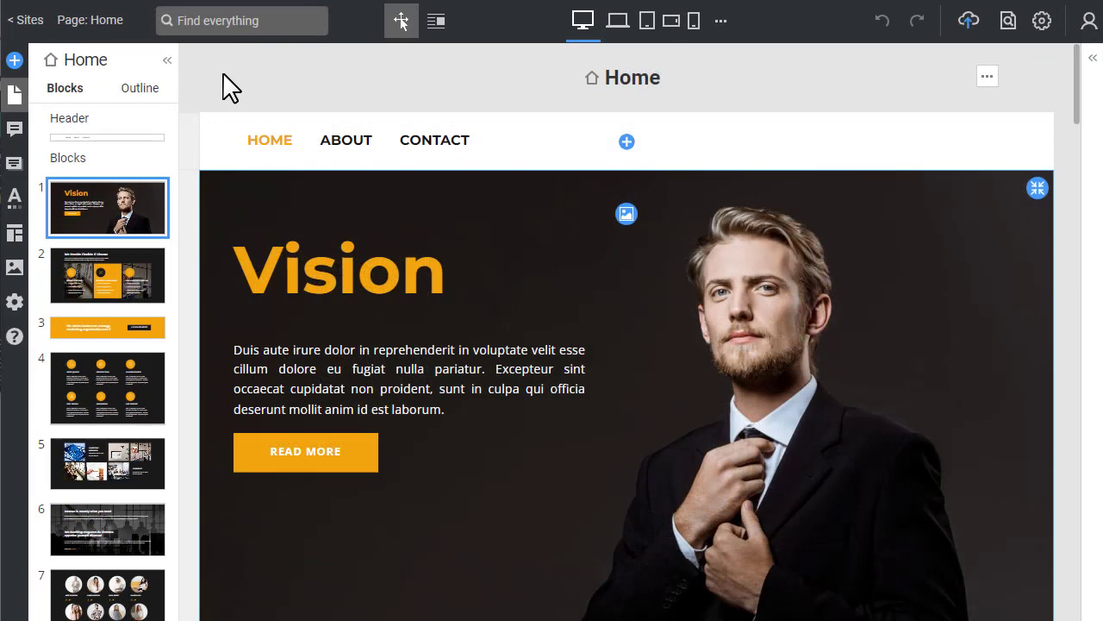
{"action": "left_click", "coordinate": [12, 61]}
{"action": "mouse_move", "coordinate": [148, 190]}
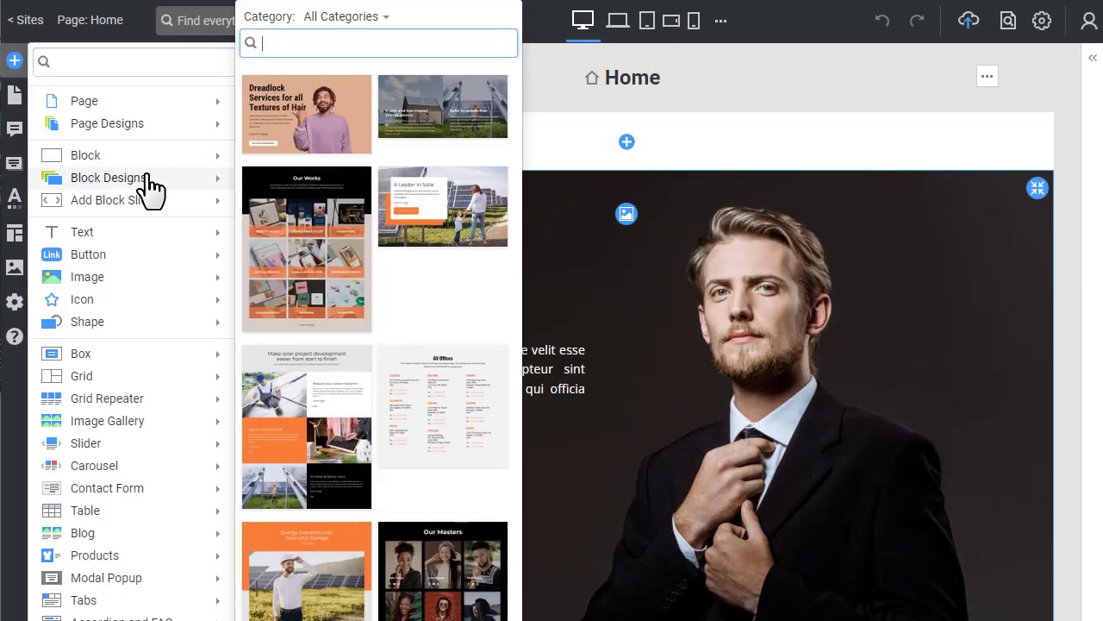
{"action": "scroll", "coordinate": [457, 289], "scroll_direction": "down", "scroll_amount": 5}
{"action": "scroll", "coordinate": [492, 300], "scroll_direction": "down", "scroll_amount": 10}
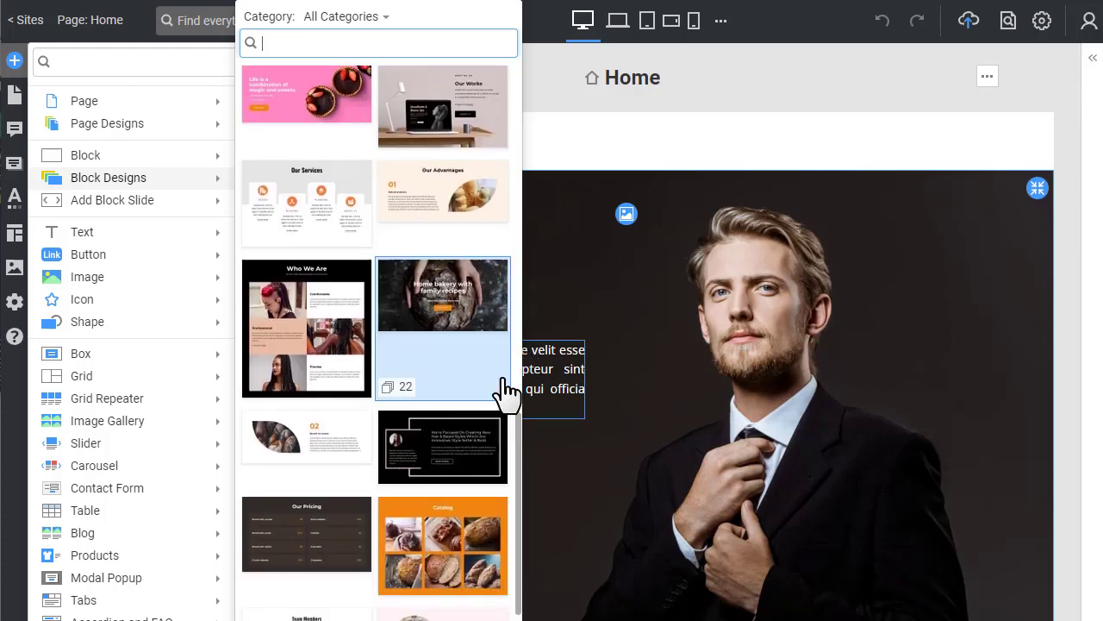
{"action": "scroll", "coordinate": [505, 387], "scroll_direction": "down", "scroll_amount": 3}
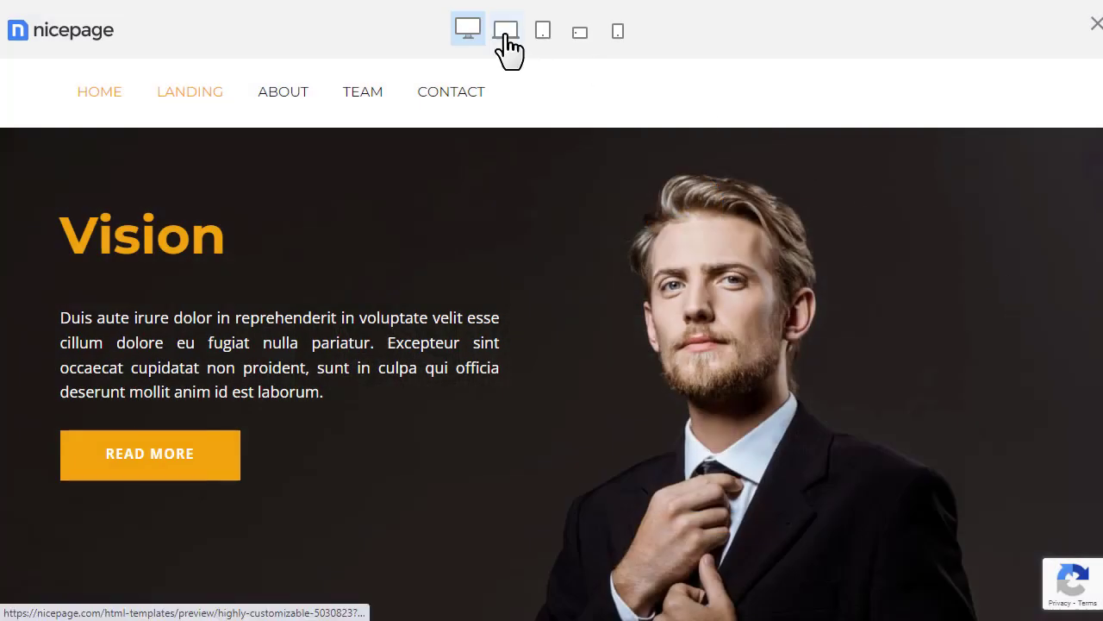
{"action": "left_click", "coordinate": [506, 33]}
{"action": "left_click", "coordinate": [543, 32]}
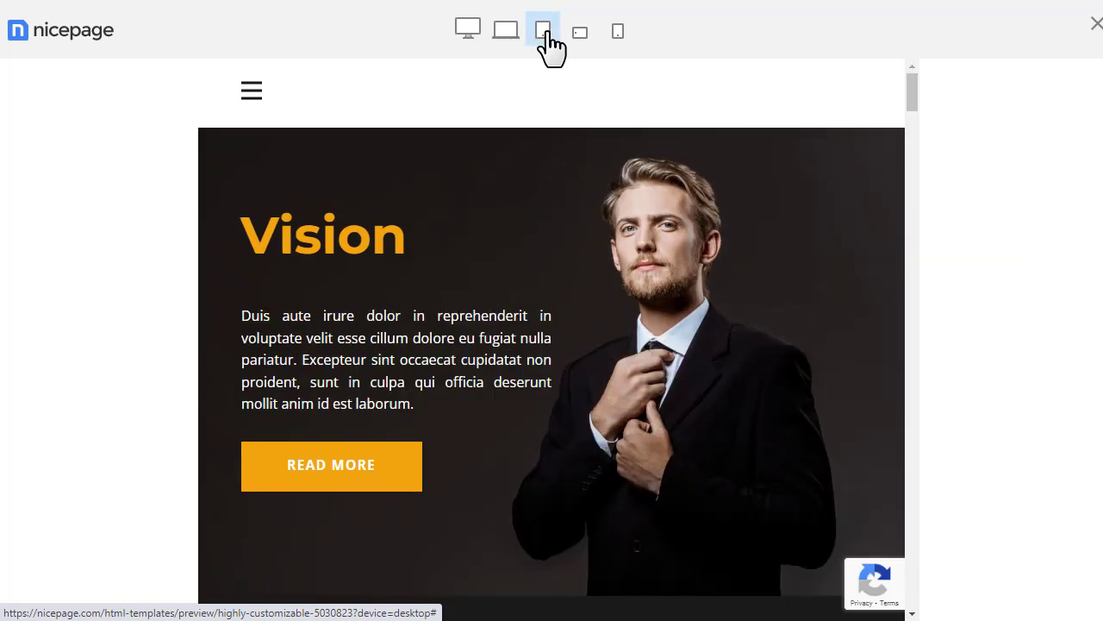
{"action": "left_click", "coordinate": [579, 34]}
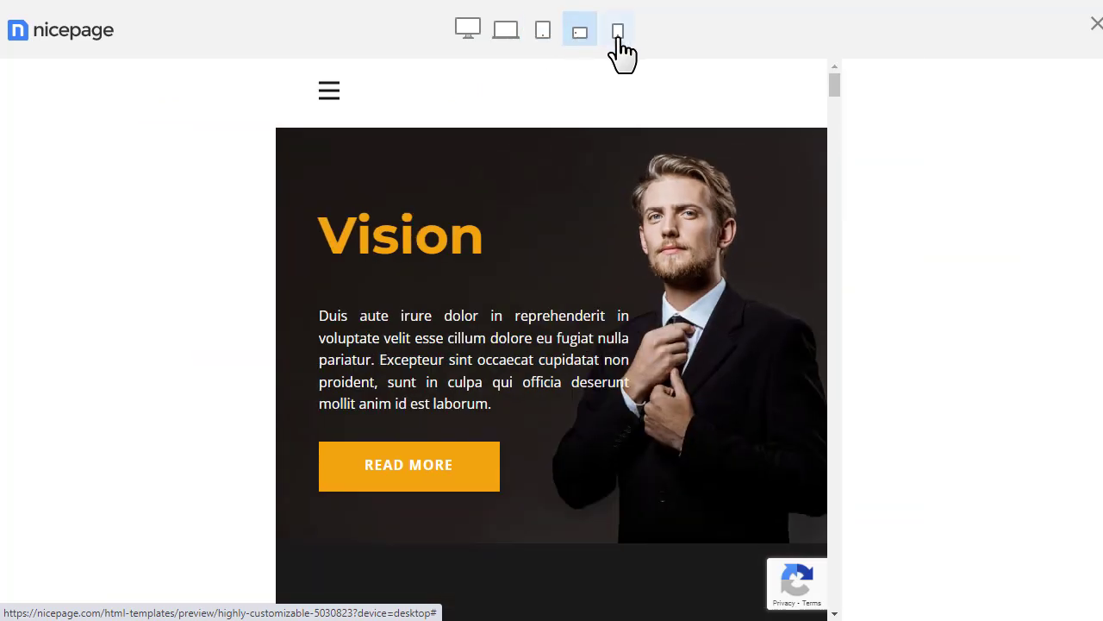
{"action": "left_click", "coordinate": [618, 32]}
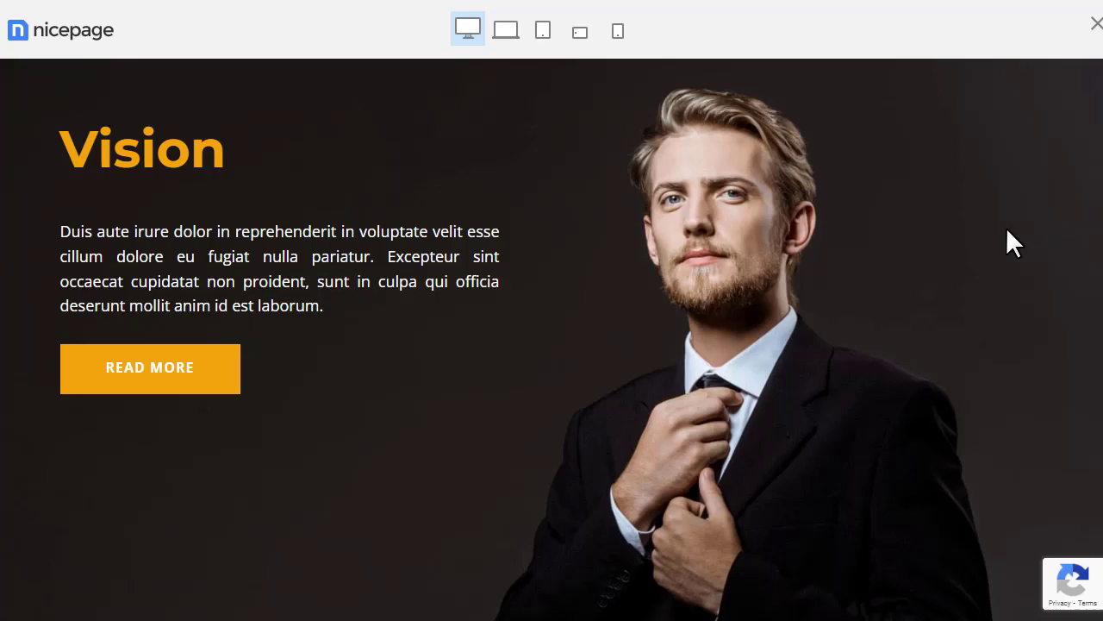
{"action": "scroll", "coordinate": [1007, 229], "scroll_direction": "down", "scroll_amount": 7}
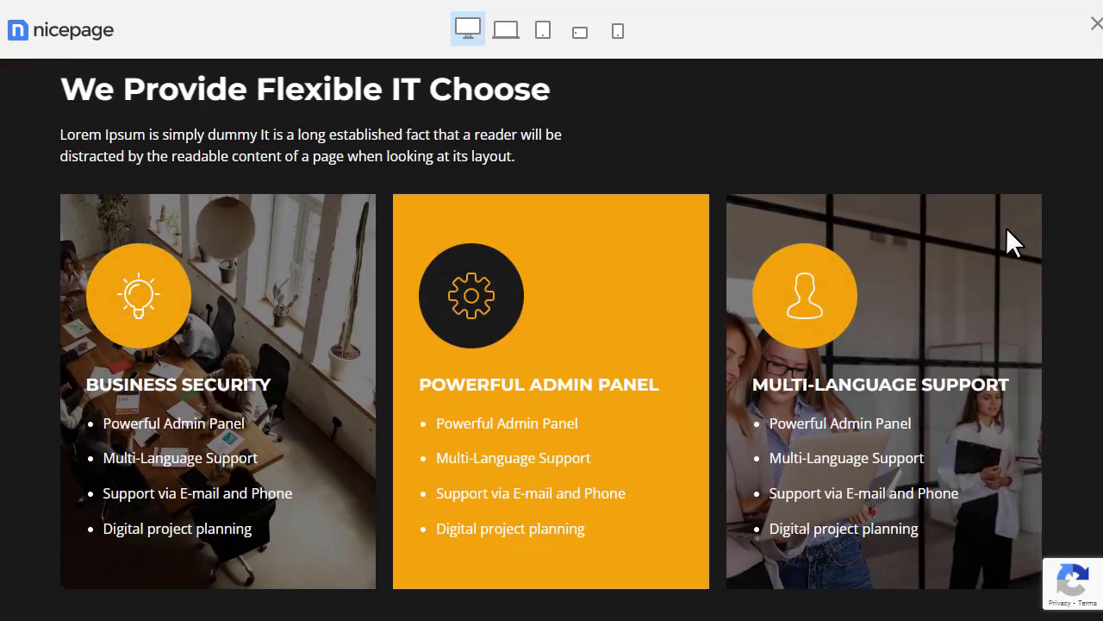
{"action": "scroll", "coordinate": [1006, 227], "scroll_direction": "down", "scroll_amount": 6}
{"action": "scroll", "coordinate": [1006, 226], "scroll_direction": "down", "scroll_amount": 15}
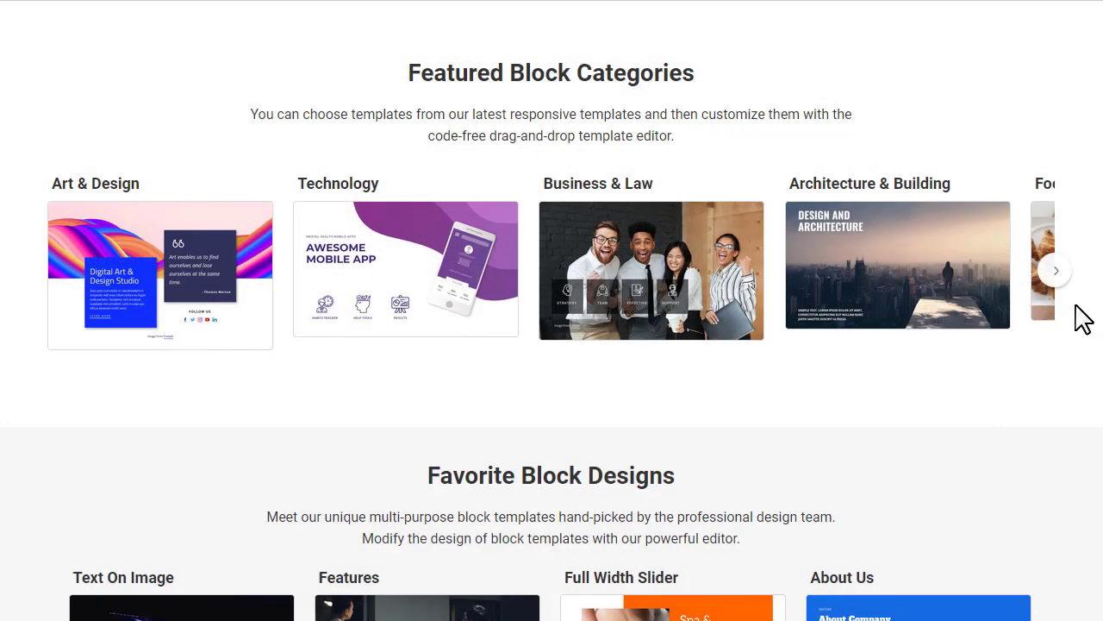
- Advance the block categories carousel twice, then scroll down through the template grid
{"action": "left_click", "coordinate": [1063, 290]}
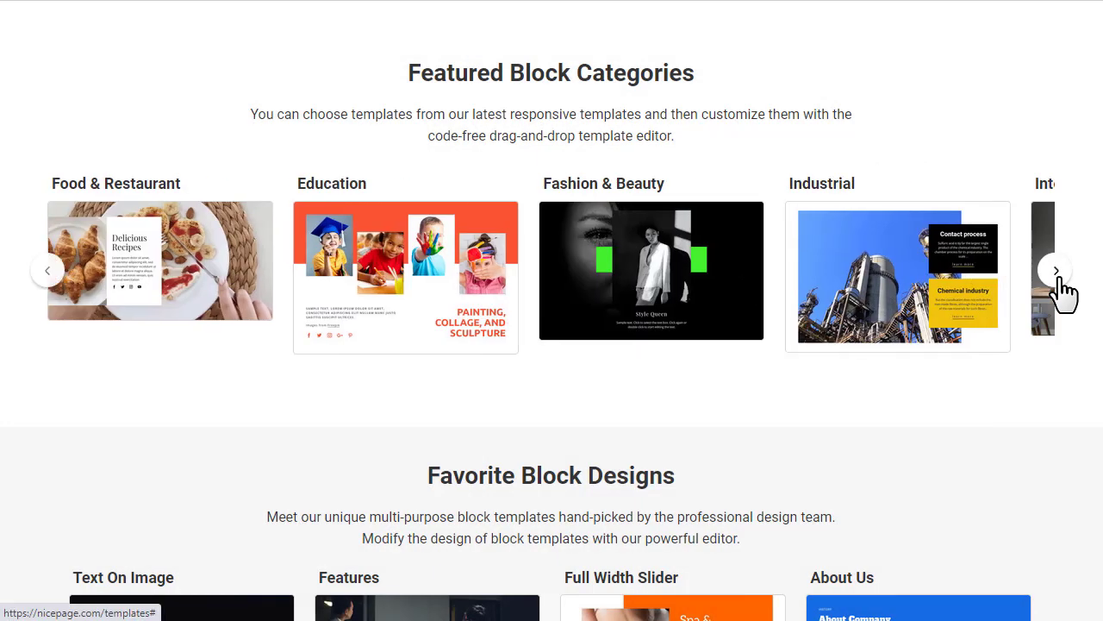
{"action": "left_click", "coordinate": [1063, 290]}
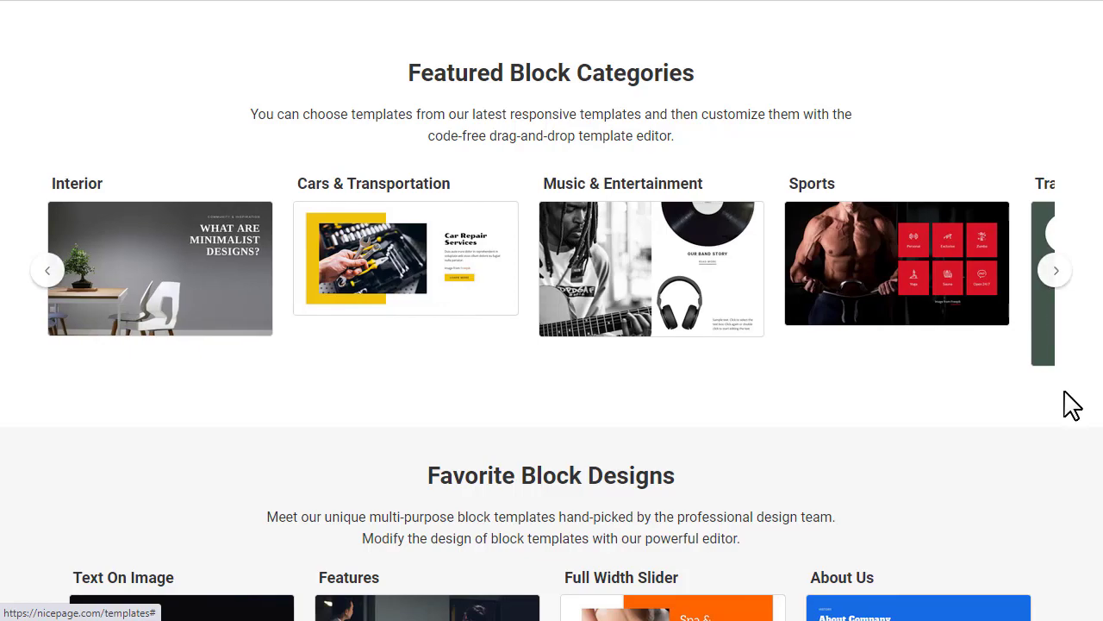
{"action": "scroll", "coordinate": [1071, 405], "scroll_direction": "down", "scroll_amount": 5}
{"action": "scroll", "coordinate": [1072, 405], "scroll_direction": "down", "scroll_amount": 6}
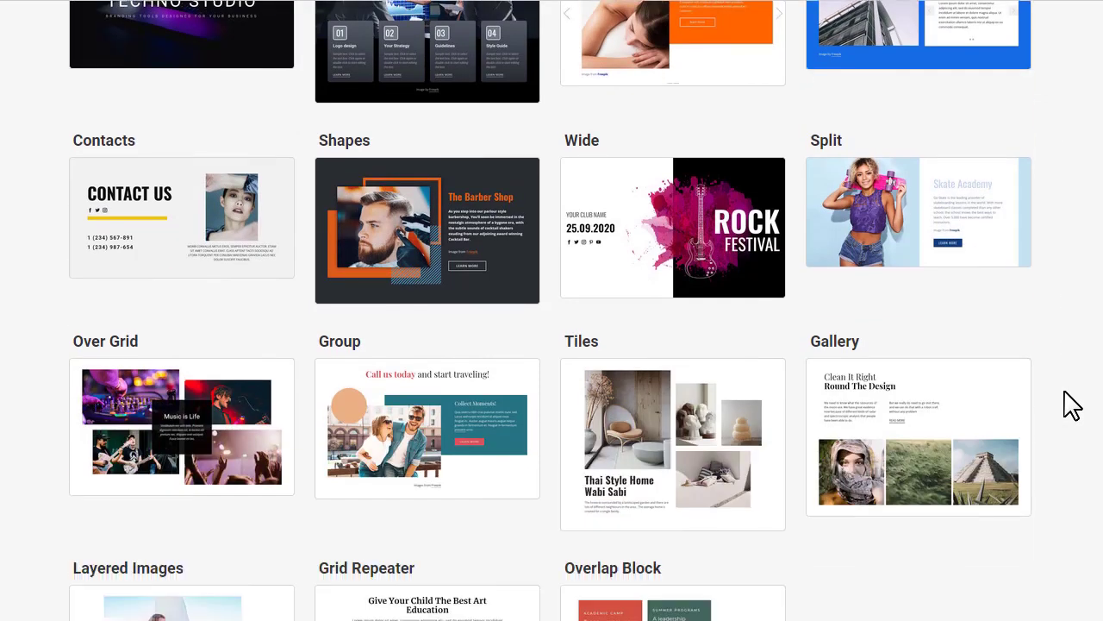
{"action": "scroll", "coordinate": [1071, 405], "scroll_direction": "down", "scroll_amount": 8}
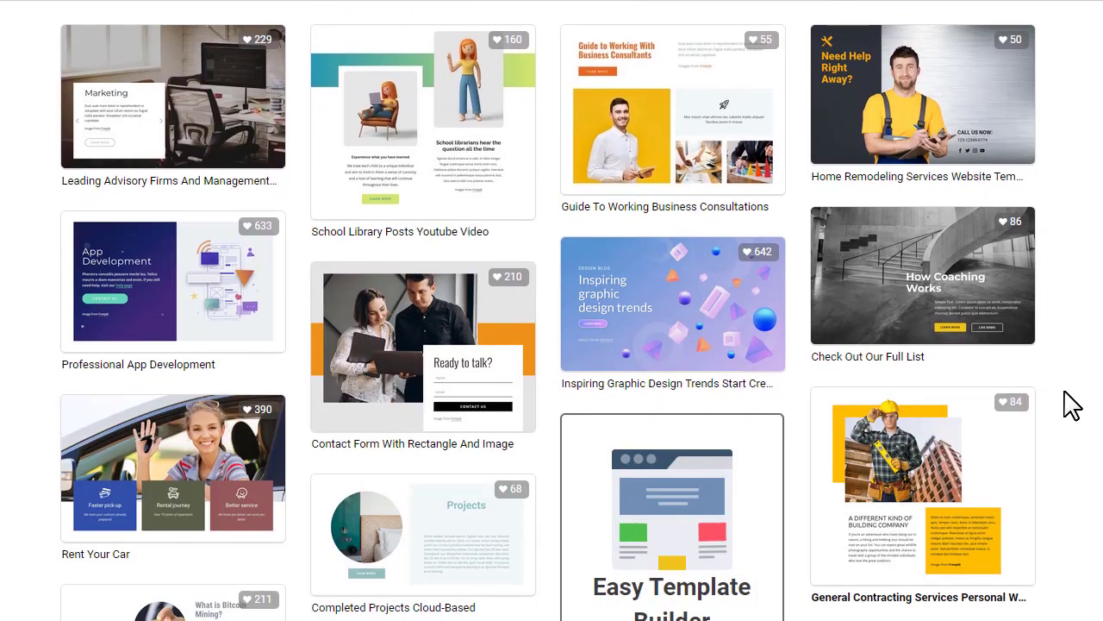
{"action": "scroll", "coordinate": [1072, 405], "scroll_direction": "down", "scroll_amount": 7}
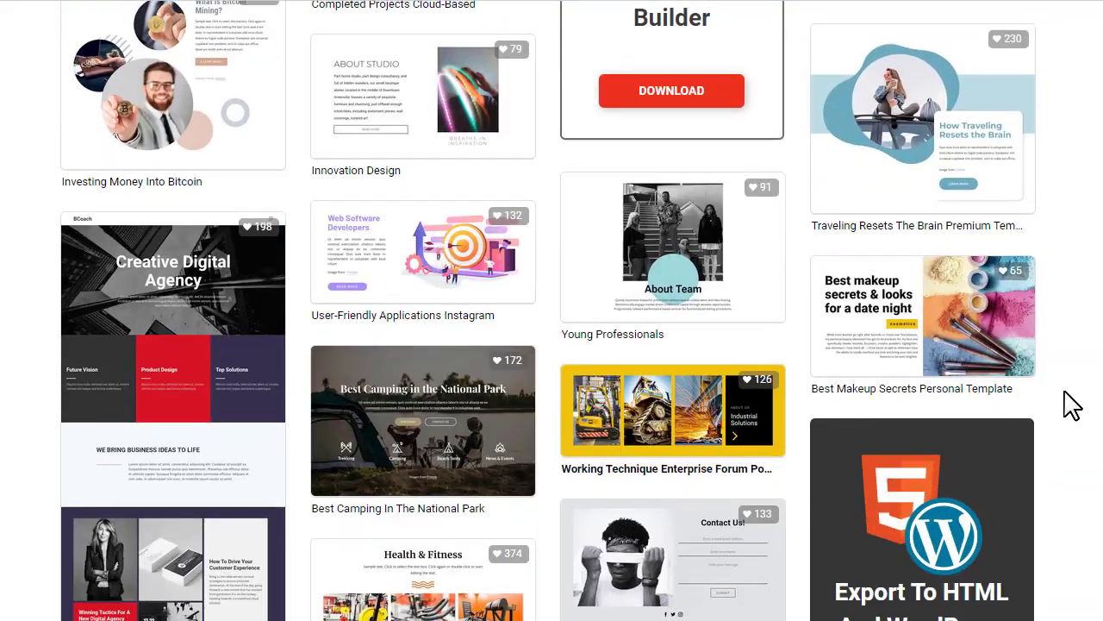
{"action": "scroll", "coordinate": [1072, 405], "scroll_direction": "down", "scroll_amount": 7}
{"action": "scroll", "coordinate": [1072, 405], "scroll_direction": "down", "scroll_amount": 8}
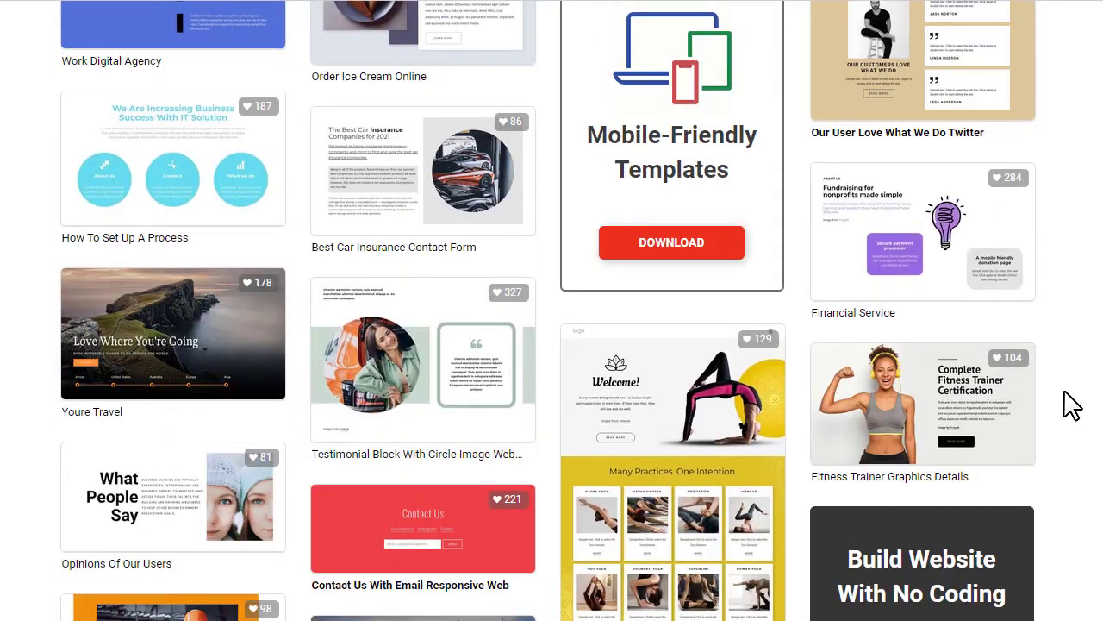
{"action": "scroll", "coordinate": [1072, 405], "scroll_direction": "down", "scroll_amount": 8}
{"action": "scroll", "coordinate": [1071, 405], "scroll_direction": "down", "scroll_amount": 2}
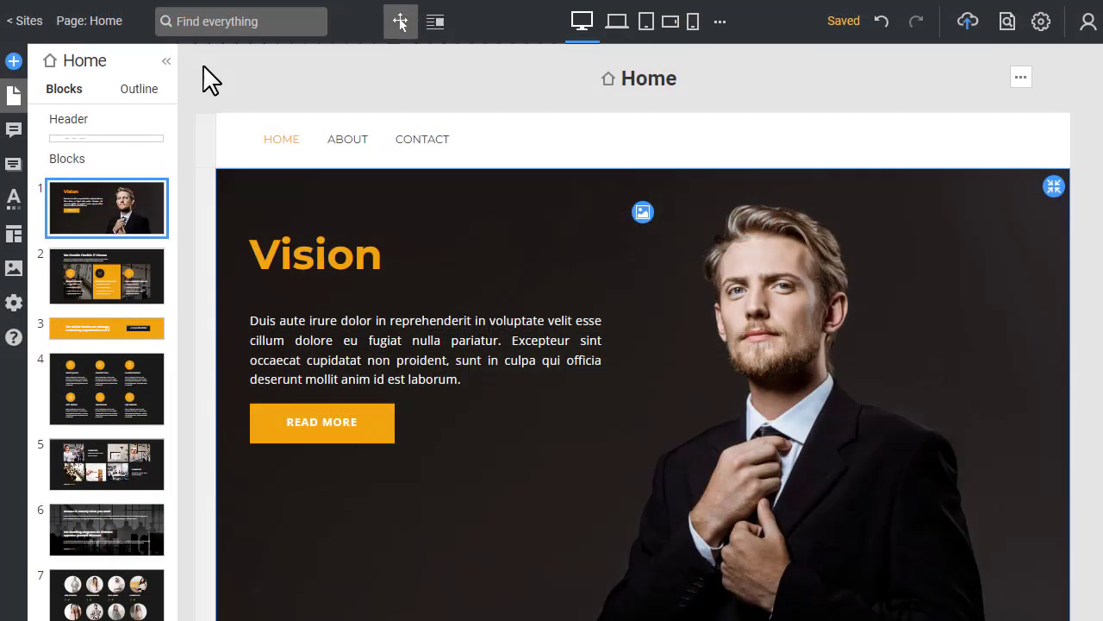
- Insert the 'Increase your productivity with us!' Text on Image block as the first block
{"action": "left_click", "coordinate": [16, 60]}
{"action": "mouse_move", "coordinate": [128, 167]}
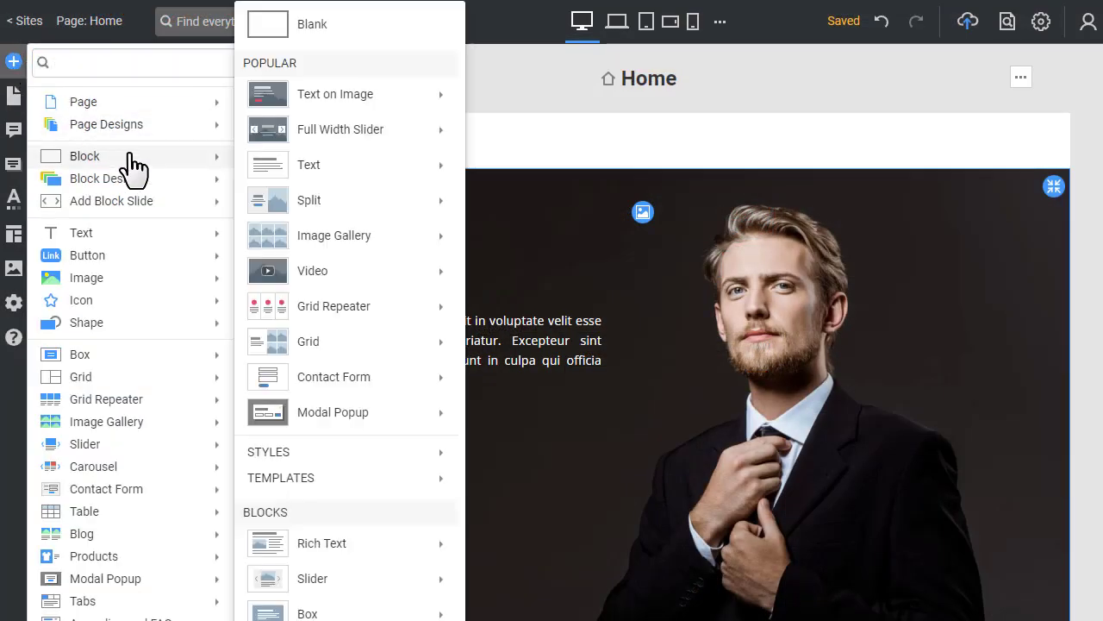
{"action": "mouse_move", "coordinate": [327, 118]}
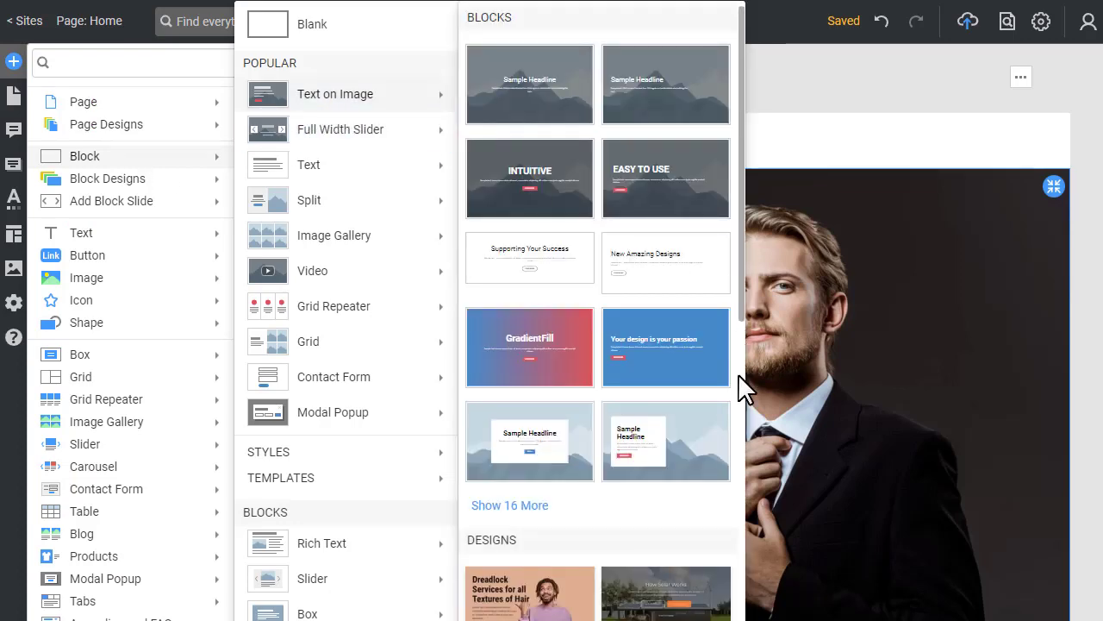
{"action": "scroll", "coordinate": [738, 373], "scroll_direction": "down", "scroll_amount": 10}
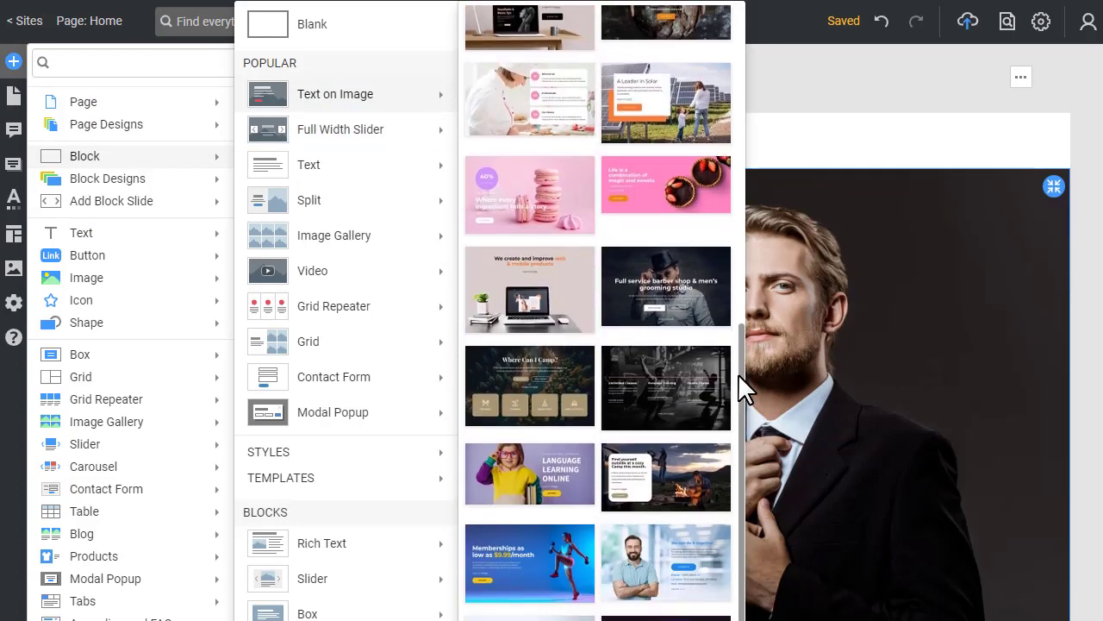
{"action": "scroll", "coordinate": [738, 373], "scroll_direction": "down", "scroll_amount": 8}
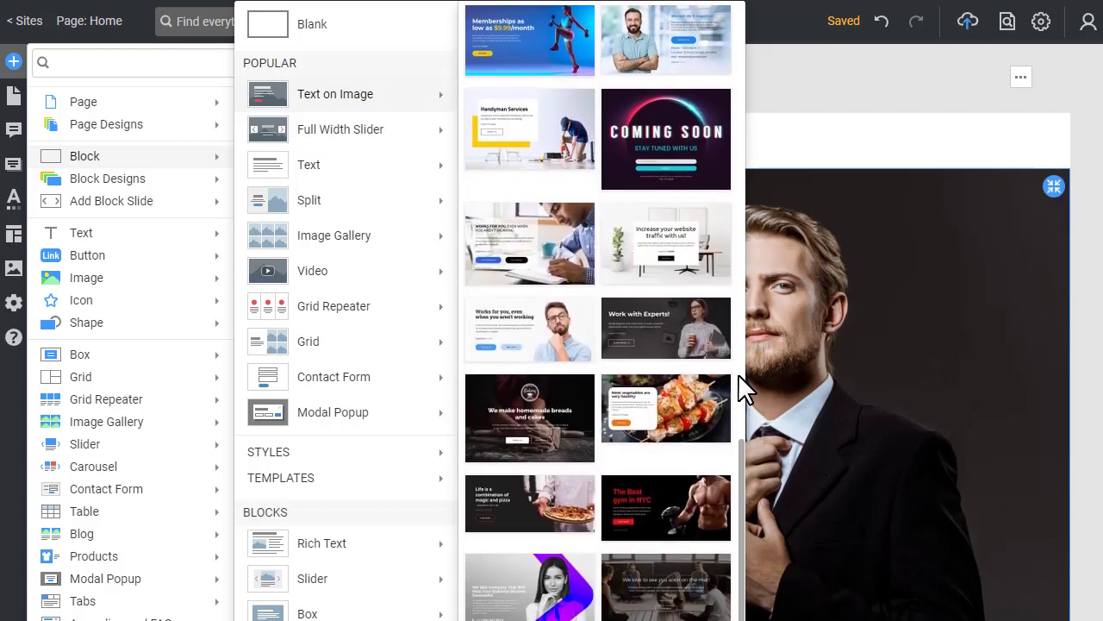
{"action": "scroll", "coordinate": [738, 373], "scroll_direction": "down", "scroll_amount": 1}
{"action": "left_click", "coordinate": [678, 248]}
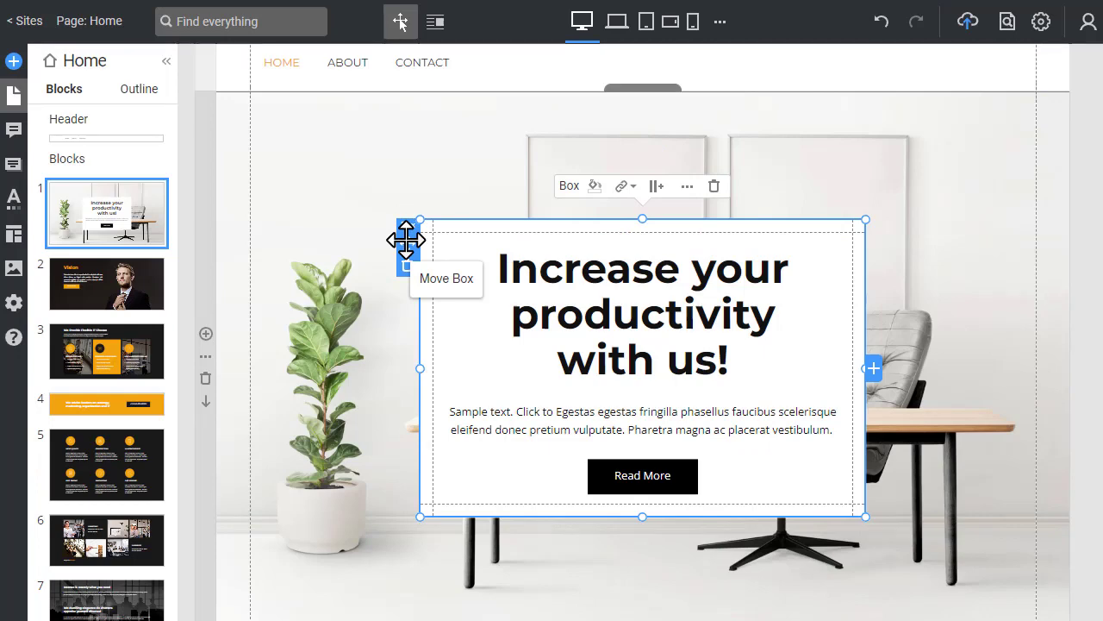
- Shift the new block's white text box to the right
{"action": "left_click_drag", "start_coordinate": [406, 241], "coordinate": [577, 241]}
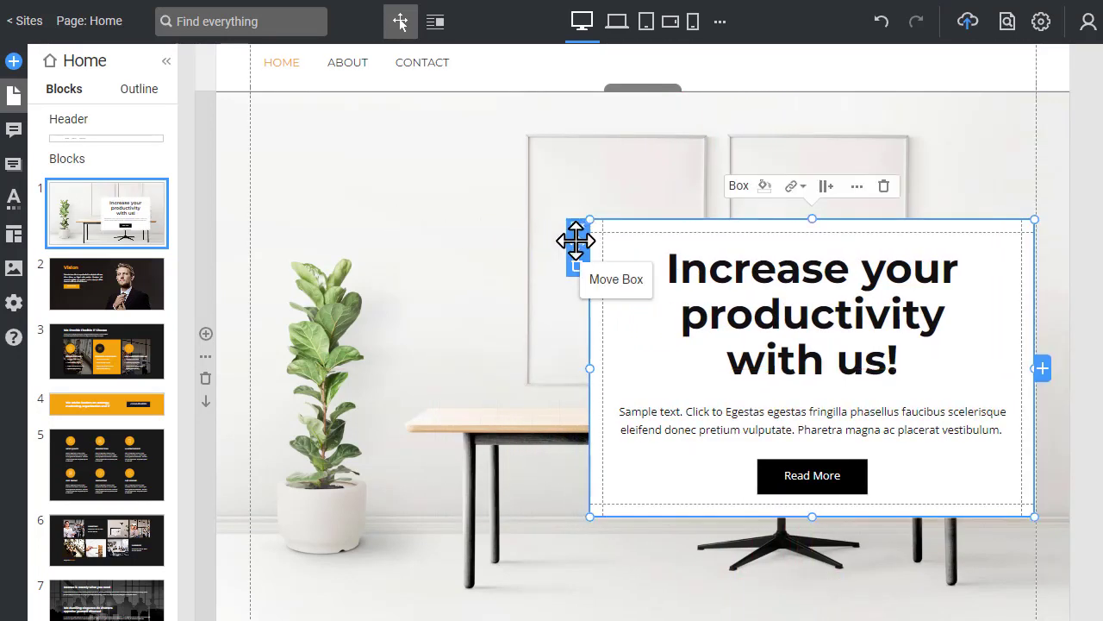
{"action": "left_click", "coordinate": [443, 272]}
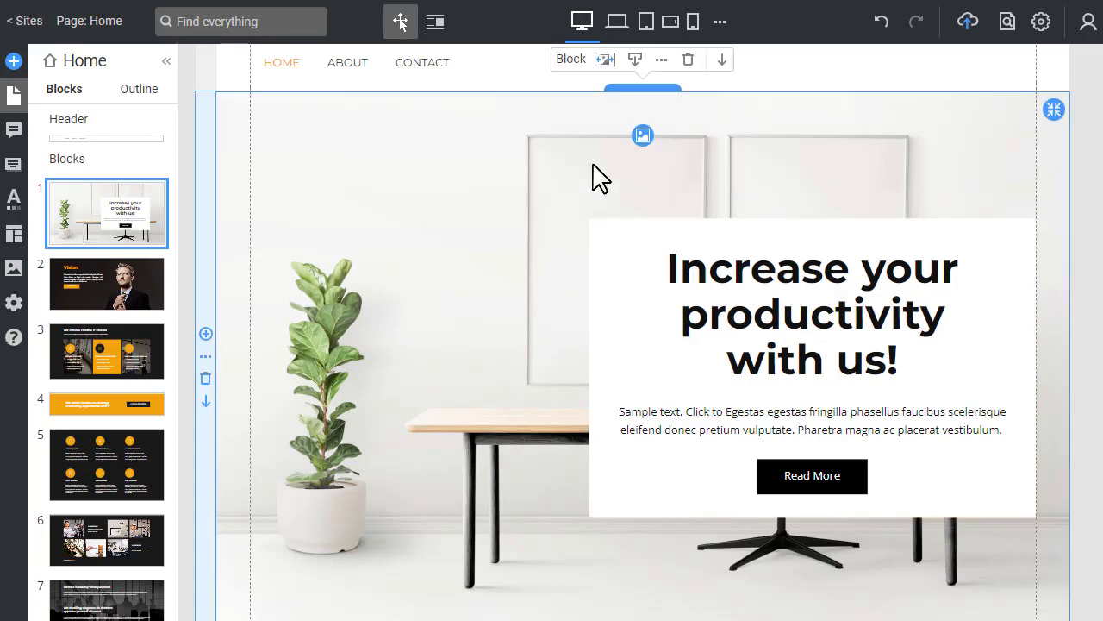
{"action": "left_click", "coordinate": [642, 135]}
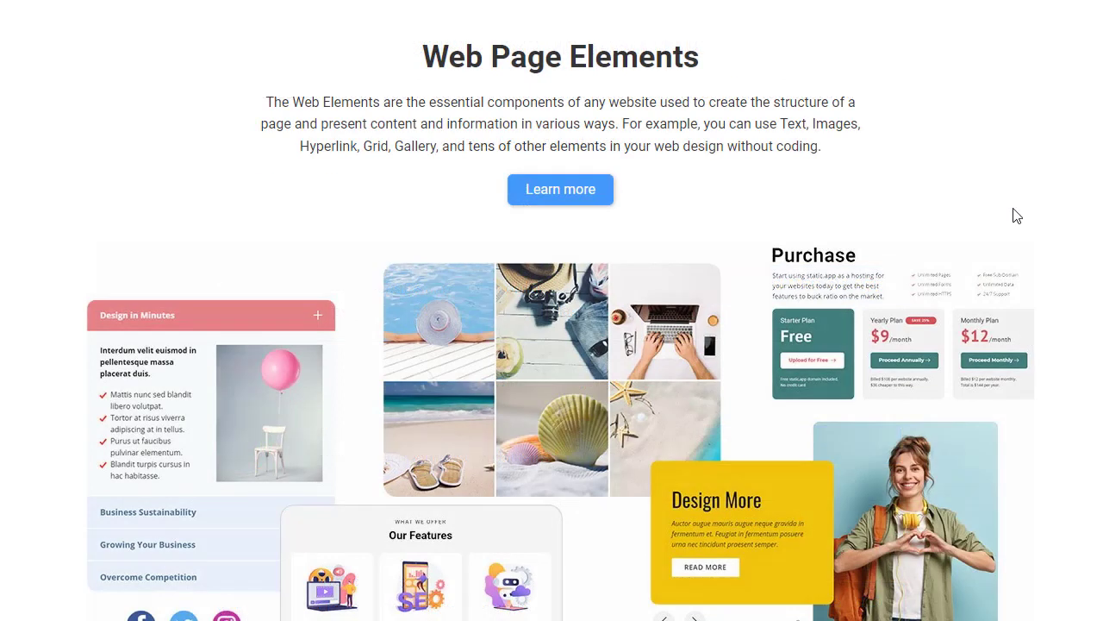
- Scroll through the Web Page Elements and Contact Form Builder sections
{"action": "scroll", "coordinate": [1016, 217], "scroll_direction": "down", "scroll_amount": 20}
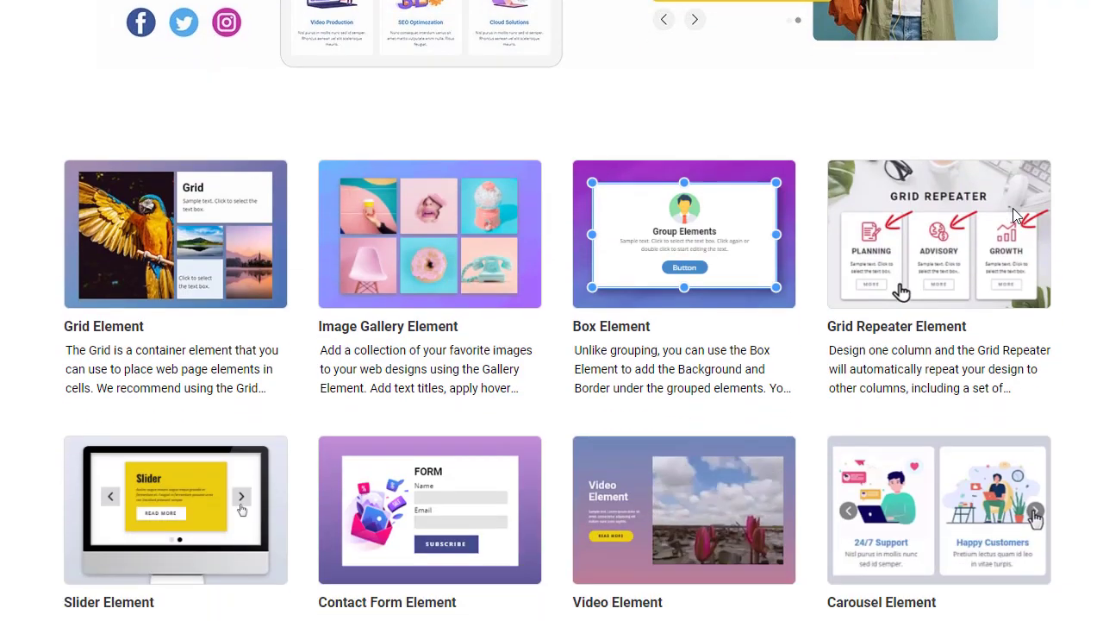
{"action": "scroll", "coordinate": [1017, 217], "scroll_direction": "down", "scroll_amount": 15}
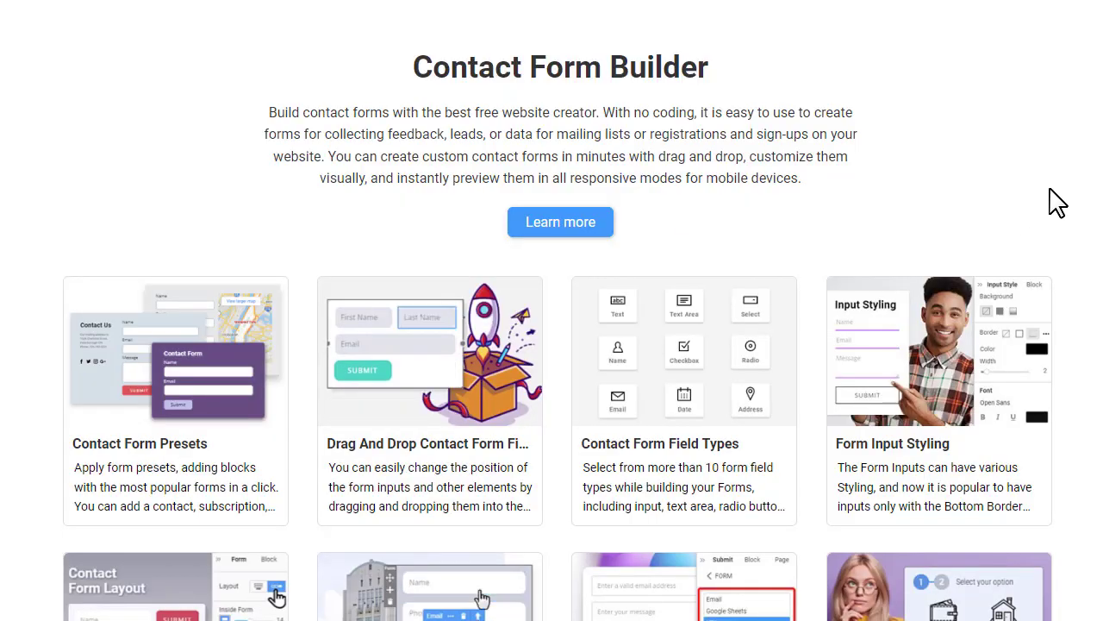
{"action": "scroll", "coordinate": [1058, 203], "scroll_direction": "down", "scroll_amount": 3}
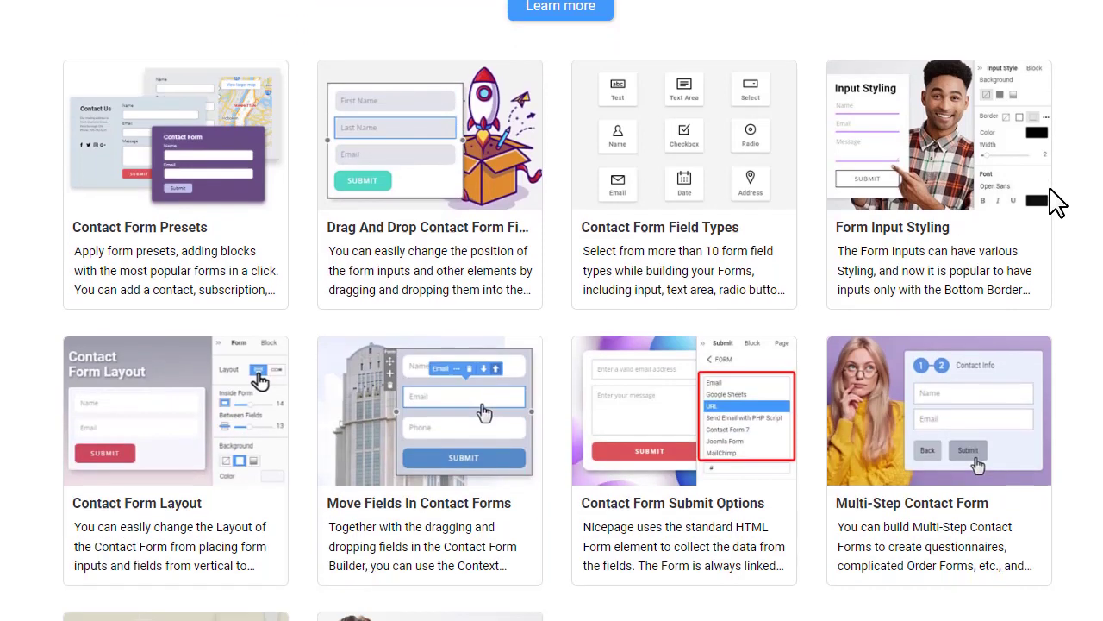